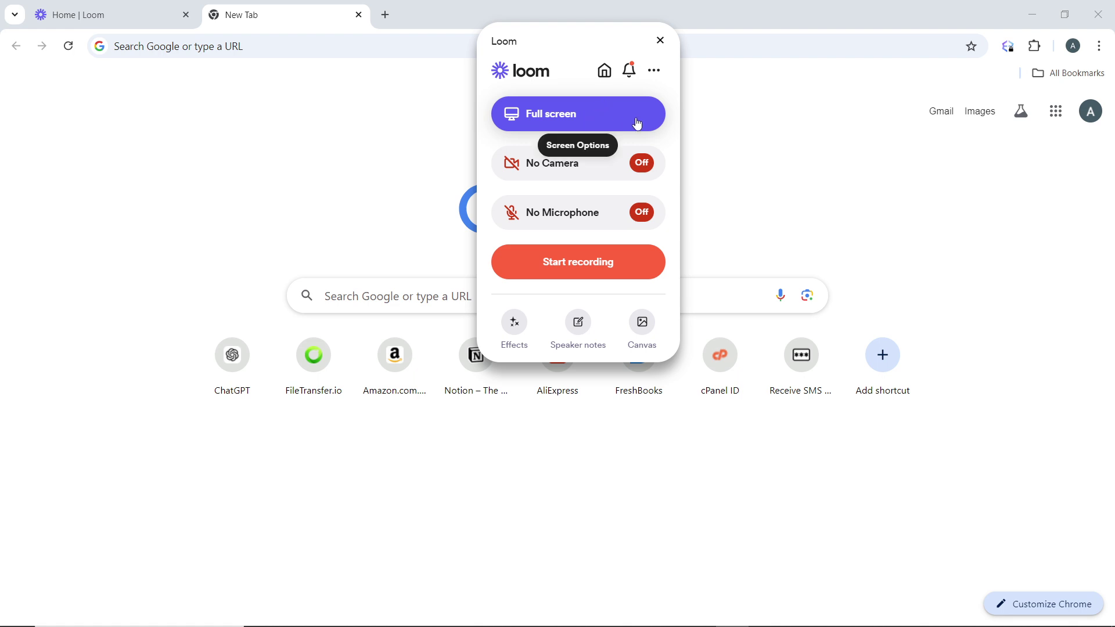
- Keep Full screen as the capture mode and No Microphone as the audio input
click(619, 120)
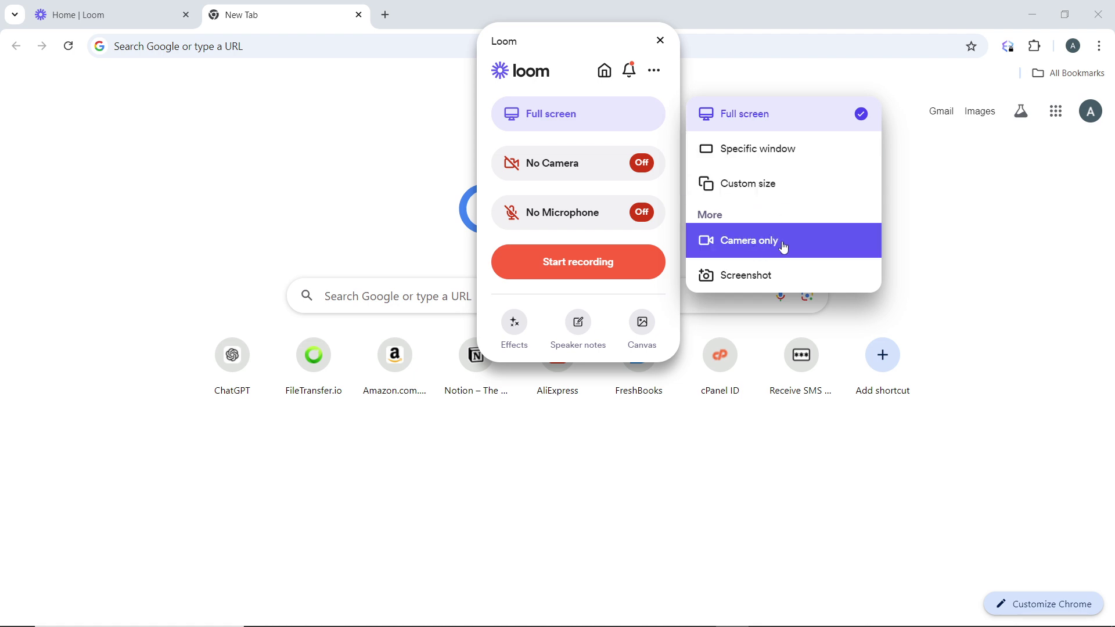
click(802, 121)
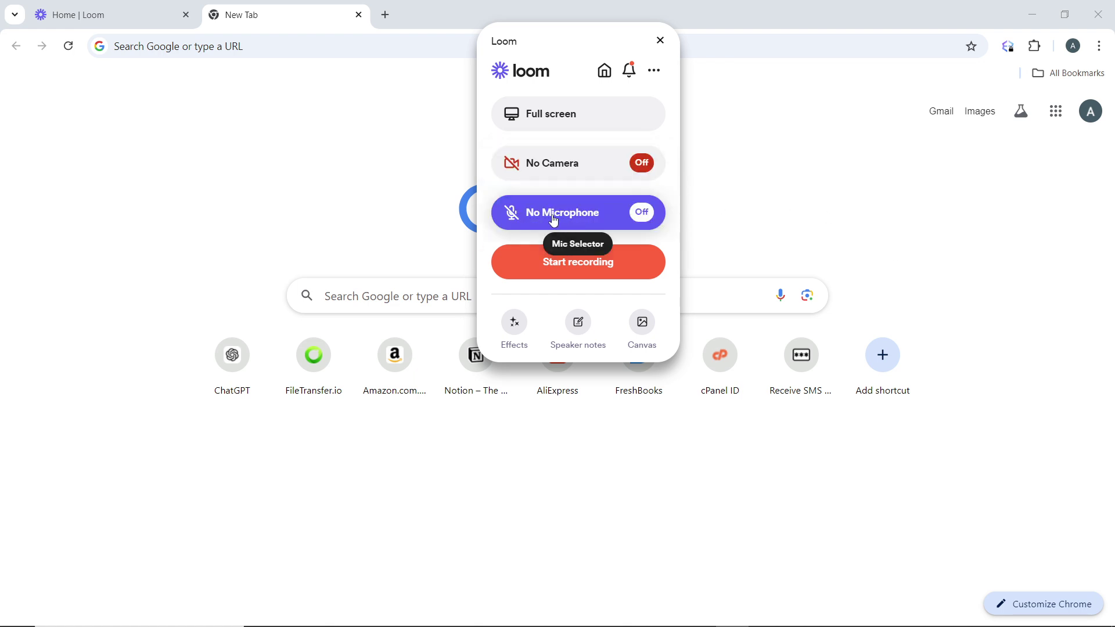
click(614, 214)
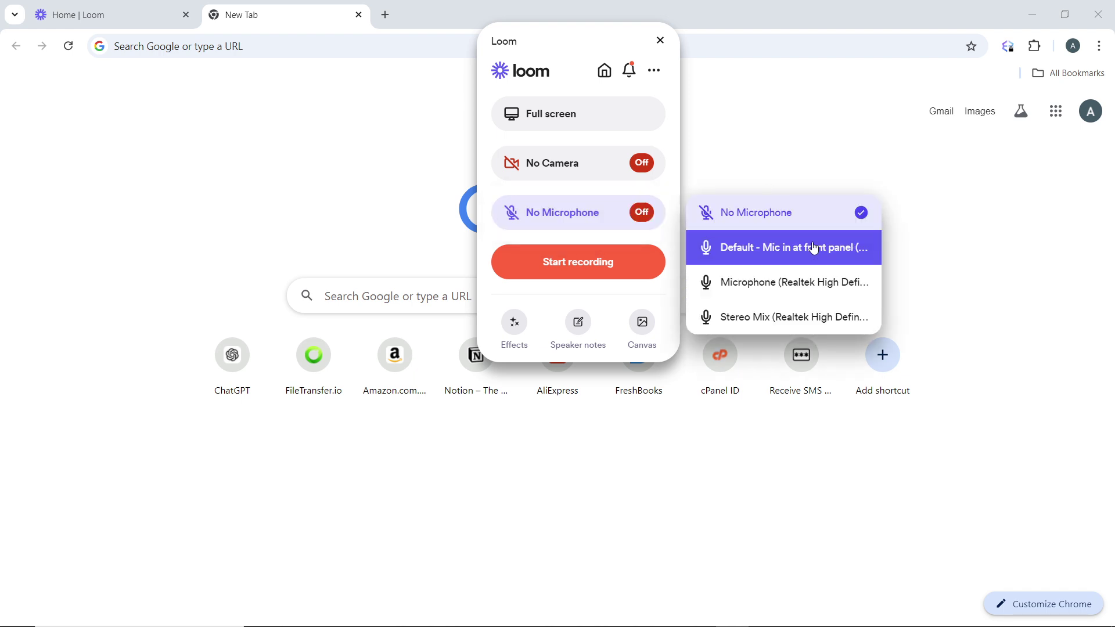
click(797, 155)
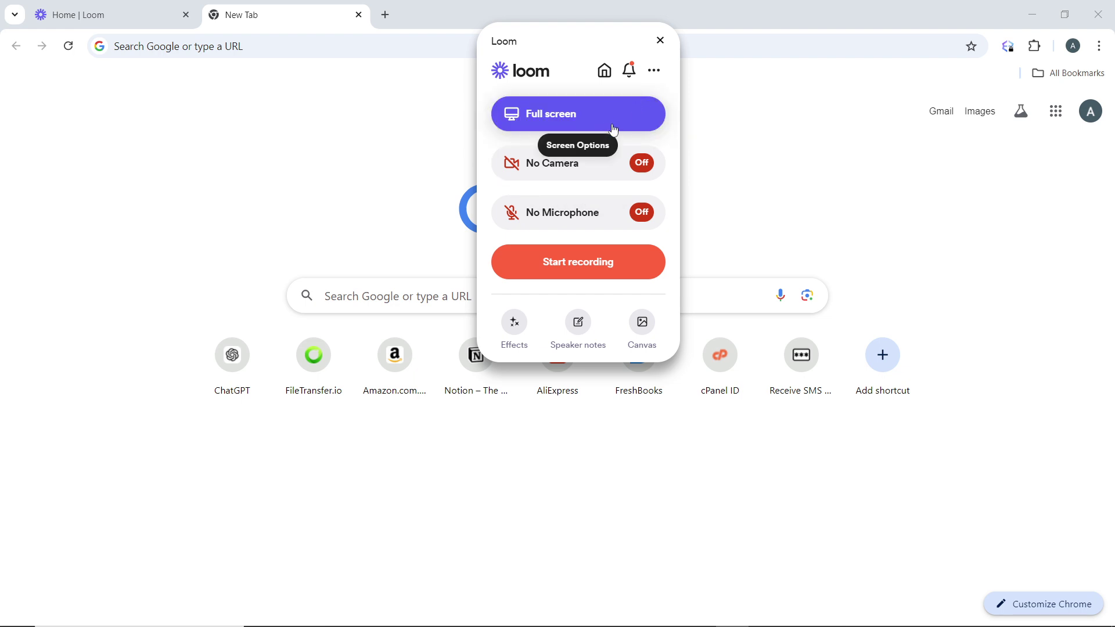
click(661, 74)
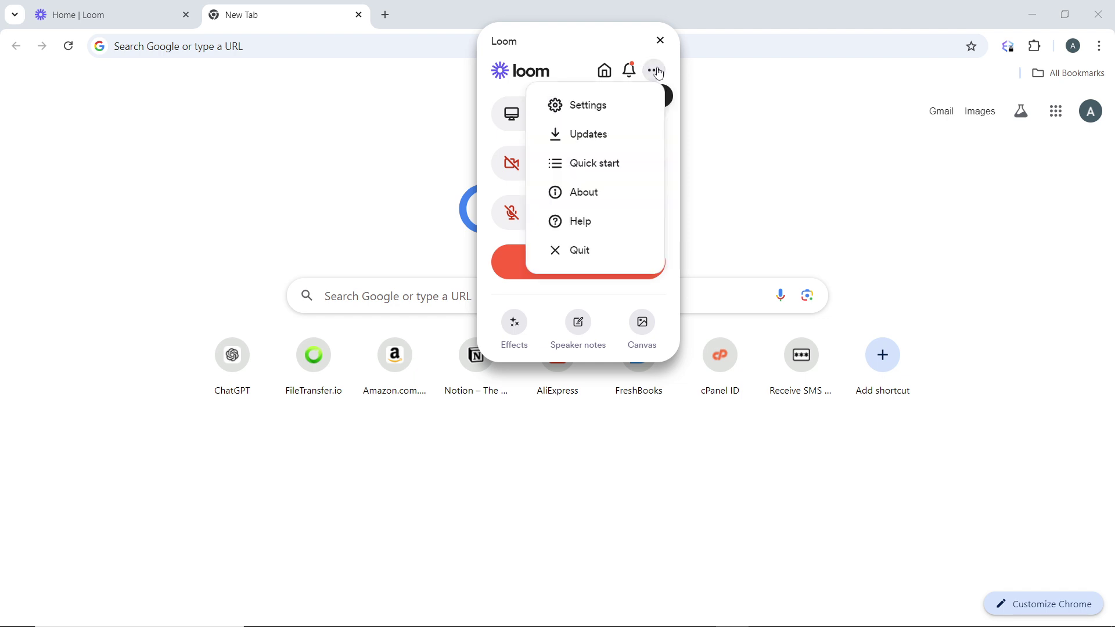
click(600, 112)
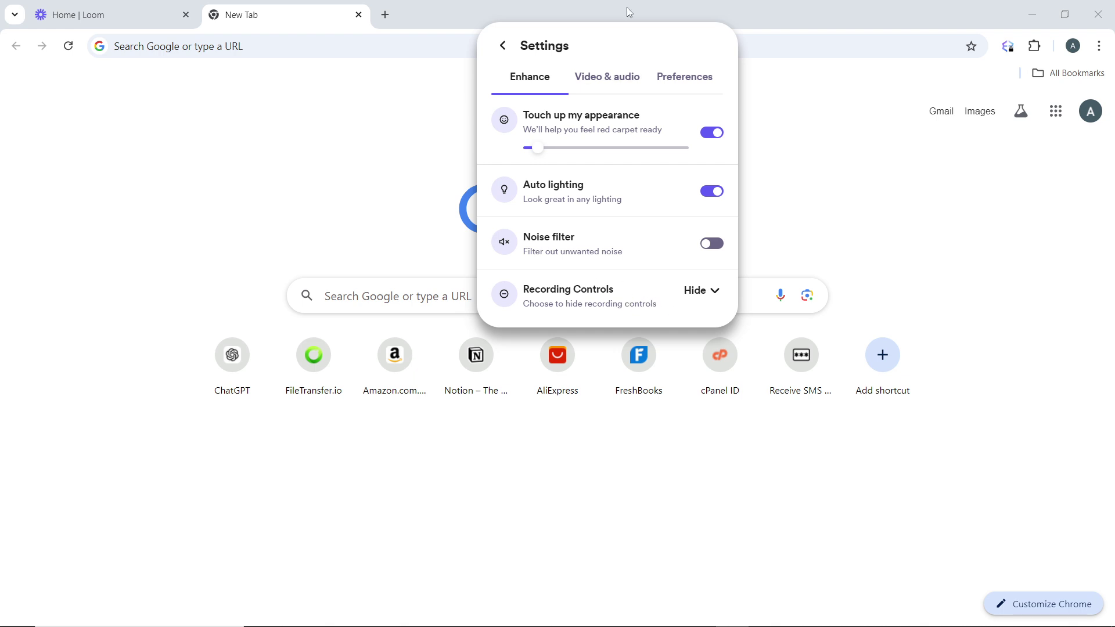
click(608, 83)
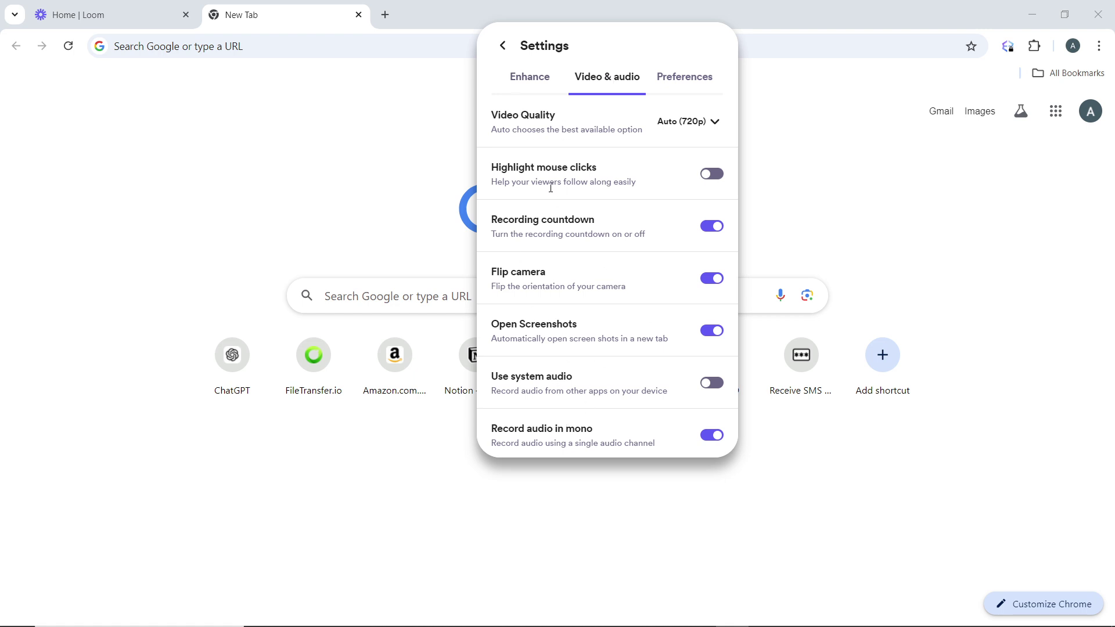
click(683, 78)
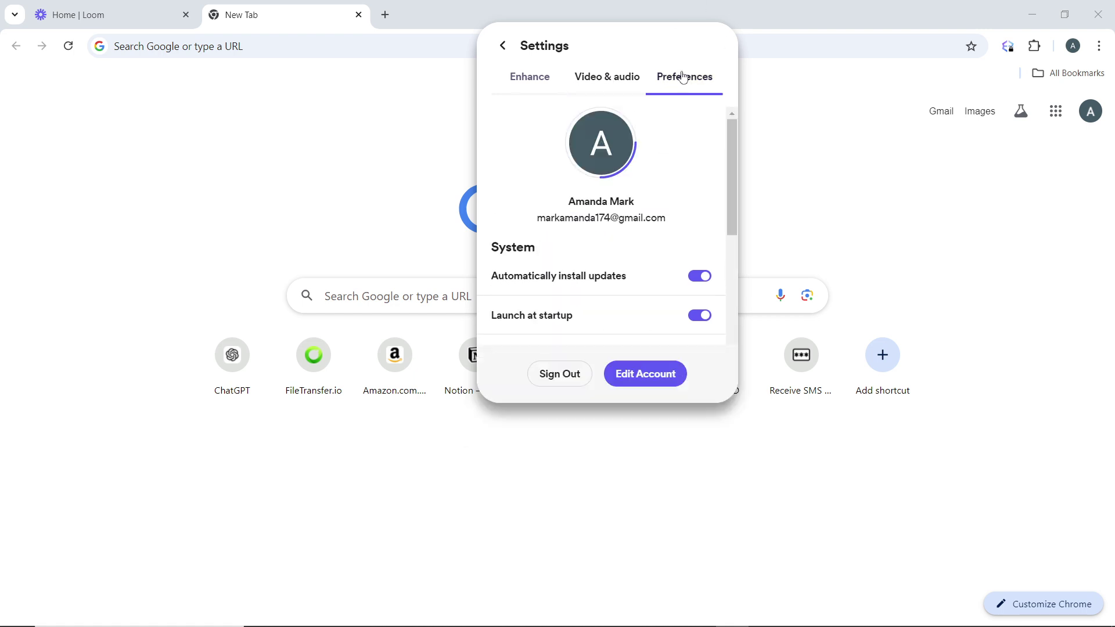
click(522, 80)
click(503, 46)
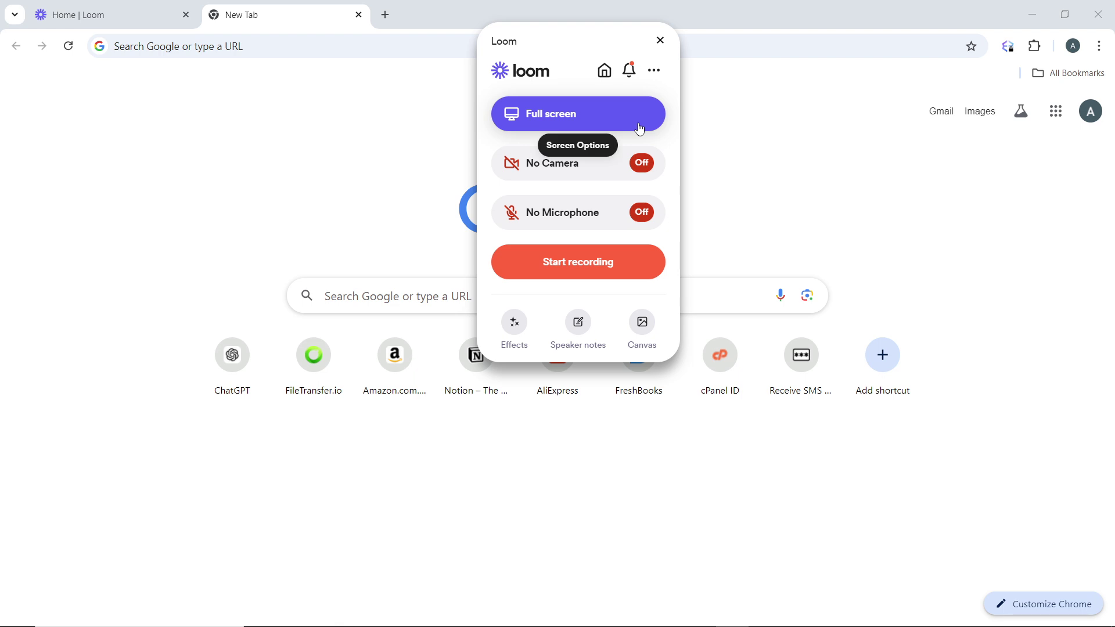
- Start the full-screen recording and continue past the muted-microphone warning
click(623, 272)
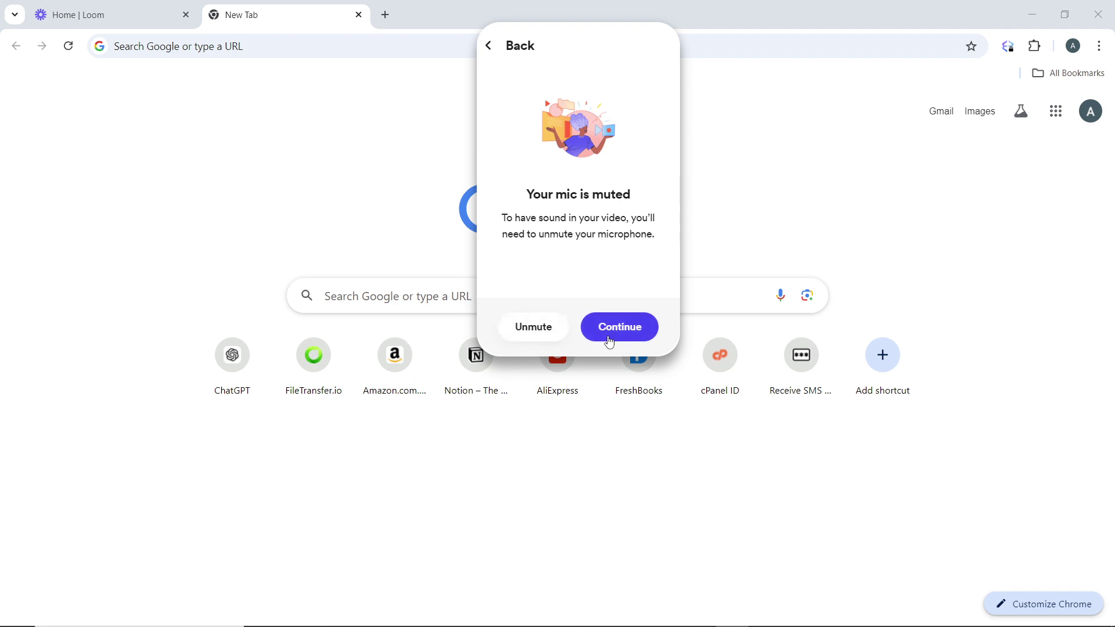
click(619, 335)
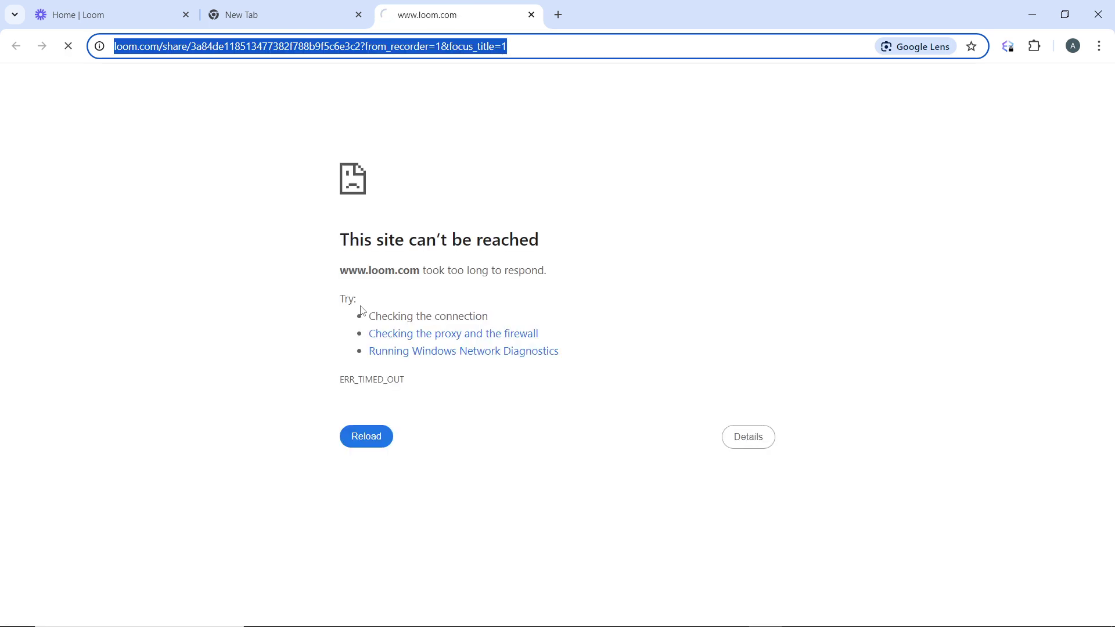
- Reload the failed share page and dismiss the personalized title tip
click(380, 441)
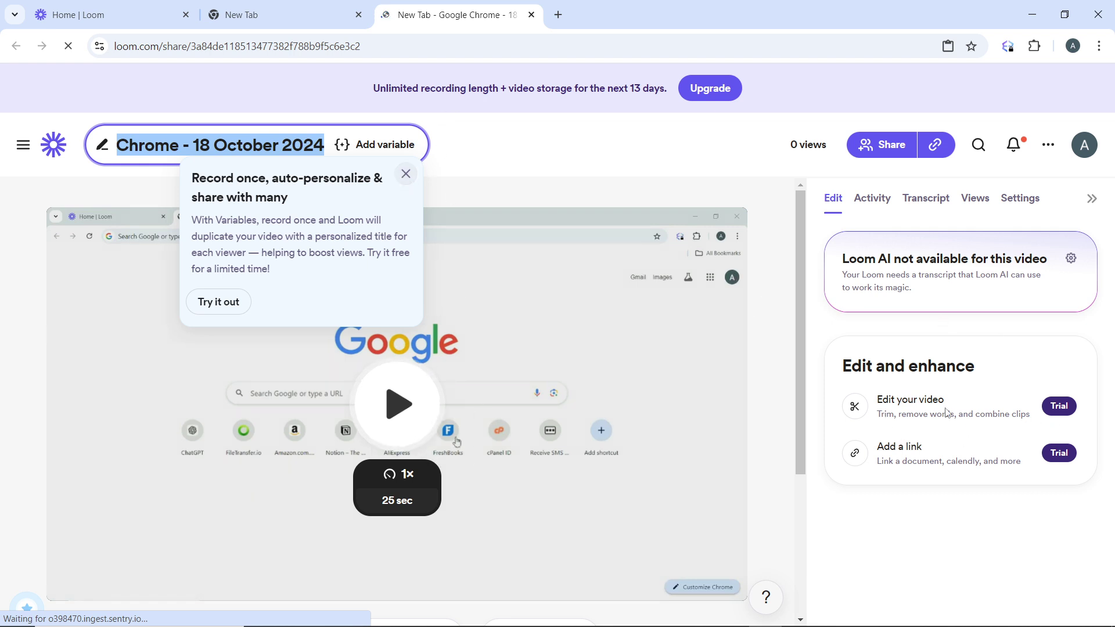
click(406, 175)
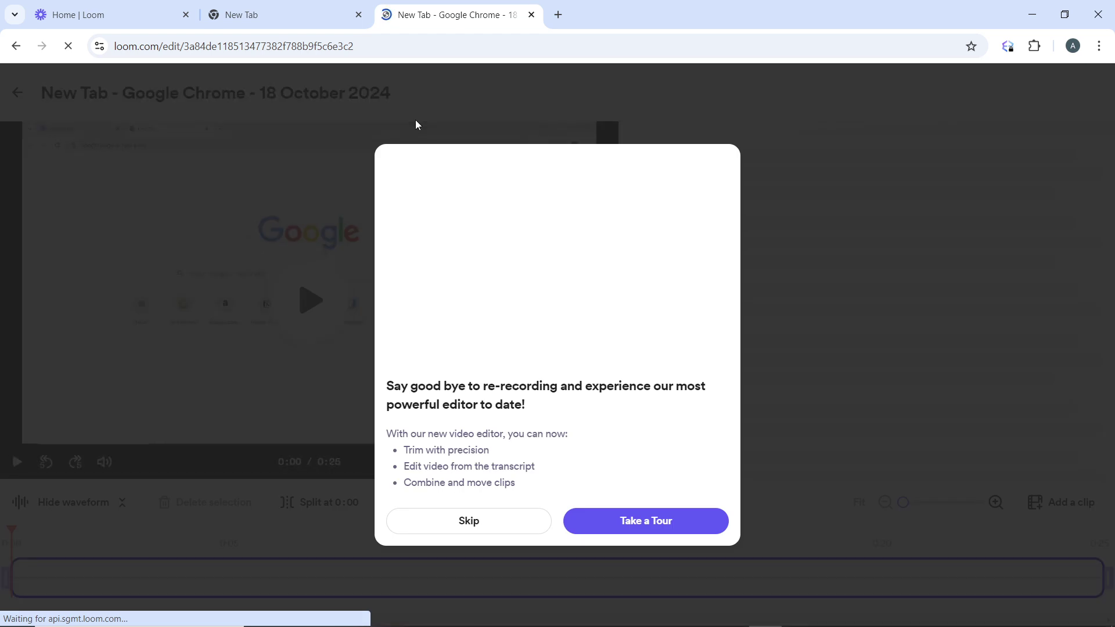
- Skip the Loom editor's onboarding introduction
click(517, 532)
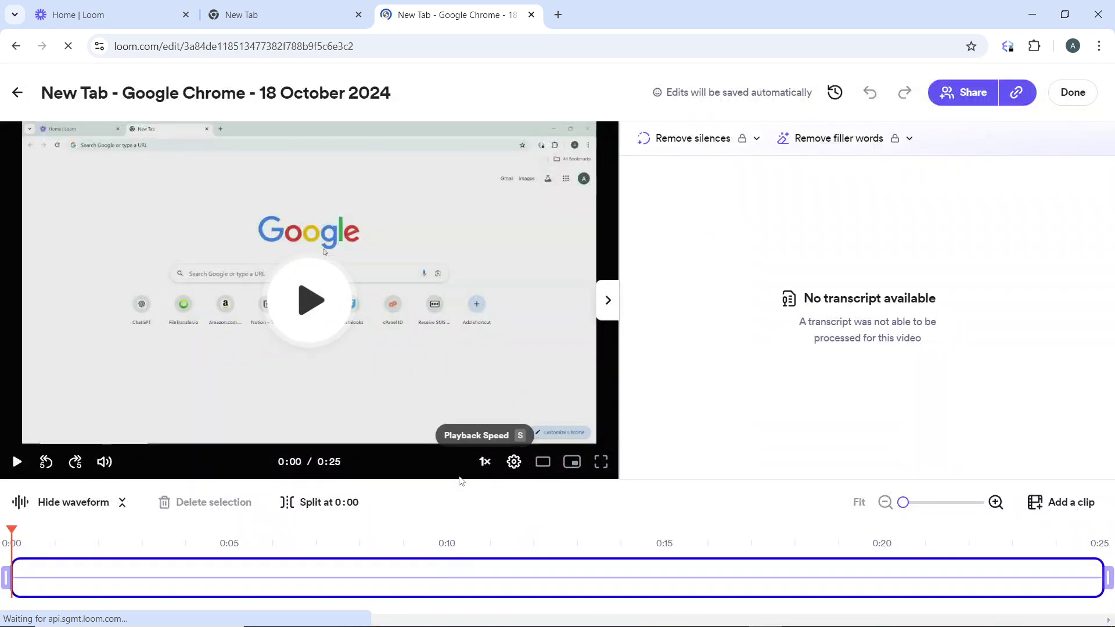